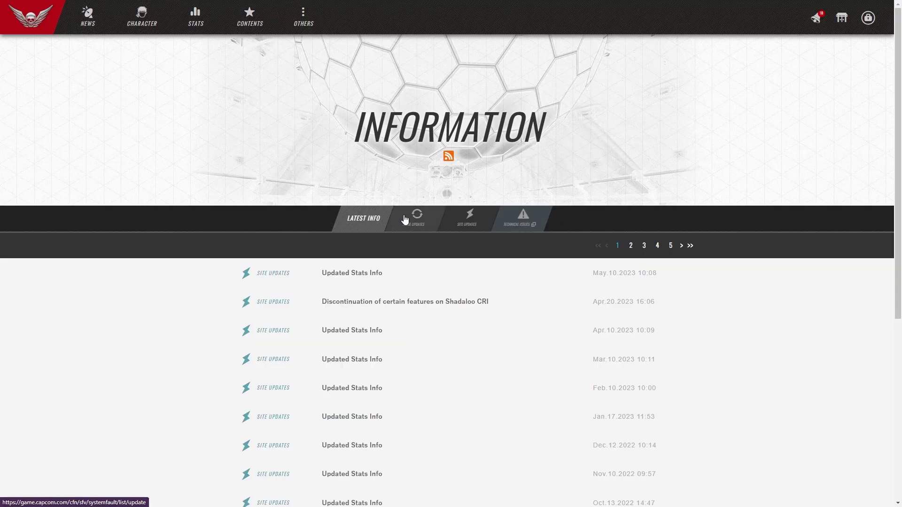
Step: Scroll Shadaloo CRI's Information list and follow the Technical Issues link to SFV Server Status on Twitter
scroll(383, 226, "down", 4)
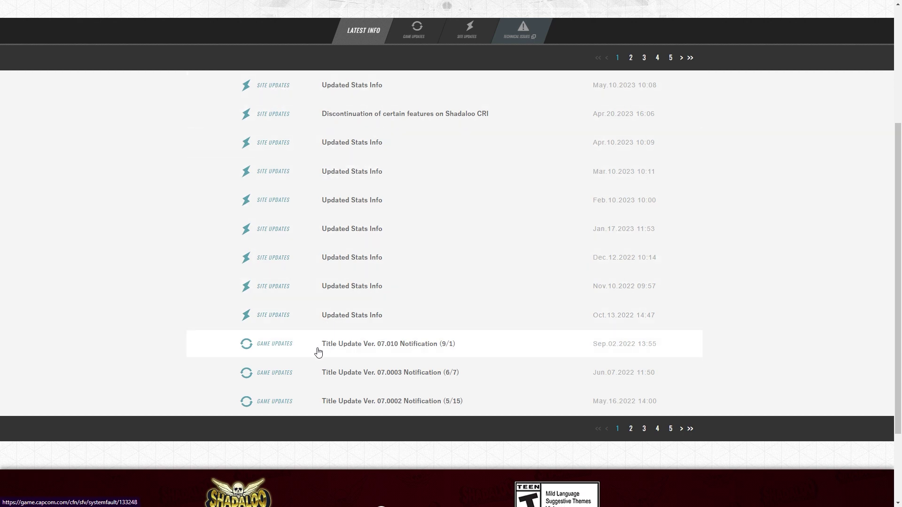
scroll(315, 338, "up", 1)
scroll(315, 338, "up", 2)
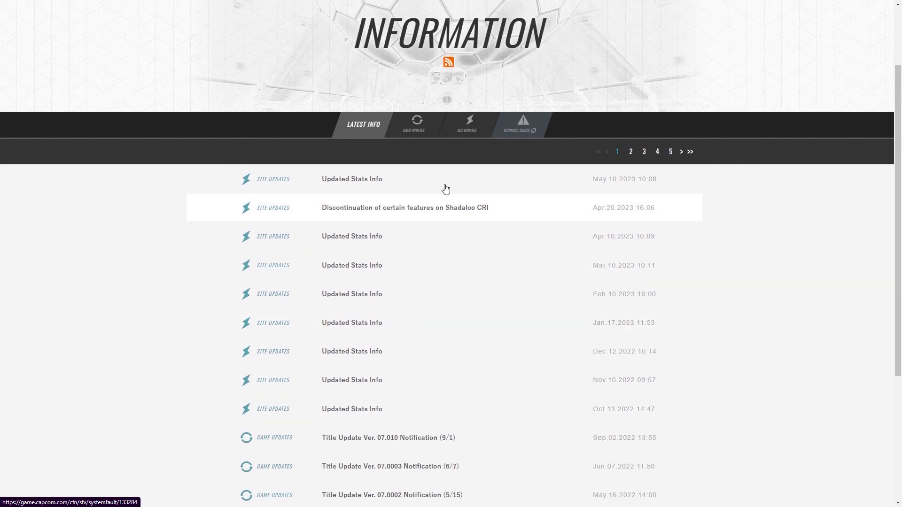
left_click(517, 132)
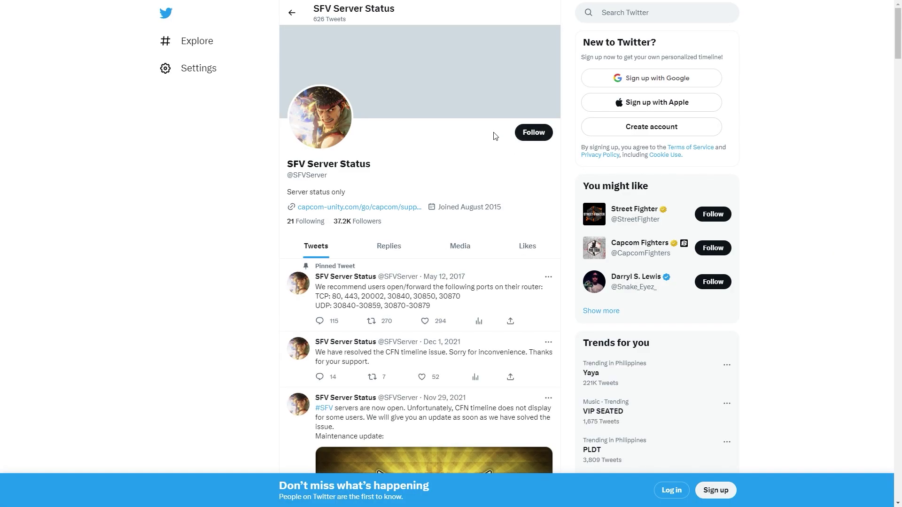
Step: Scroll through the SFV Server Status tweets to look for reported server problems
scroll(466, 133, "down", 10)
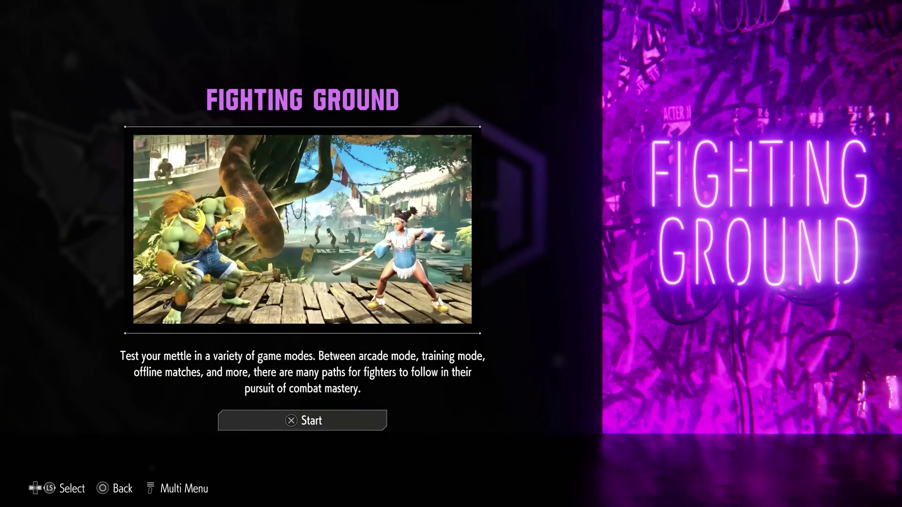
Step: Cycle through Street Fighter's Fighting Ground mode menu on the way back to the PS5 home screen
key("Left")
key("Left")
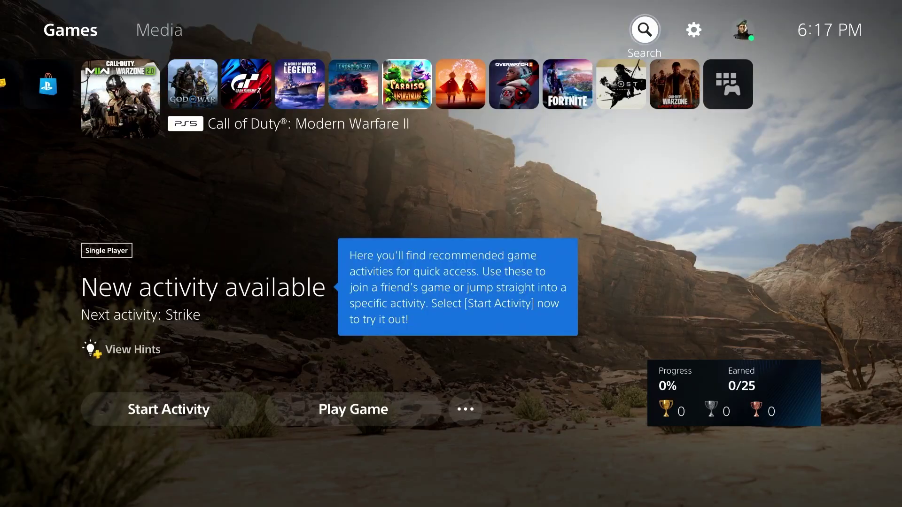
Step: Go to Settings > Storage and open Console Storage's Games and Apps list
key("Return")
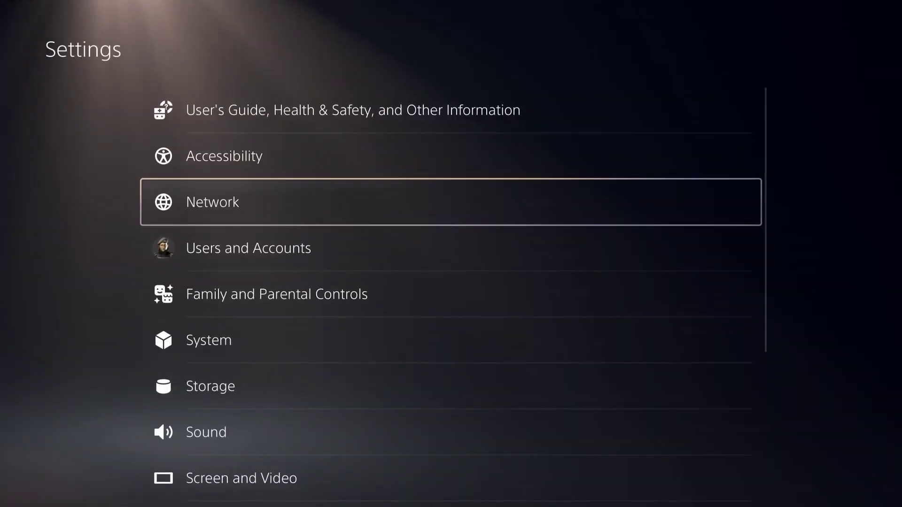
key("Down")
key("Down")
key("Down")
key("Down")
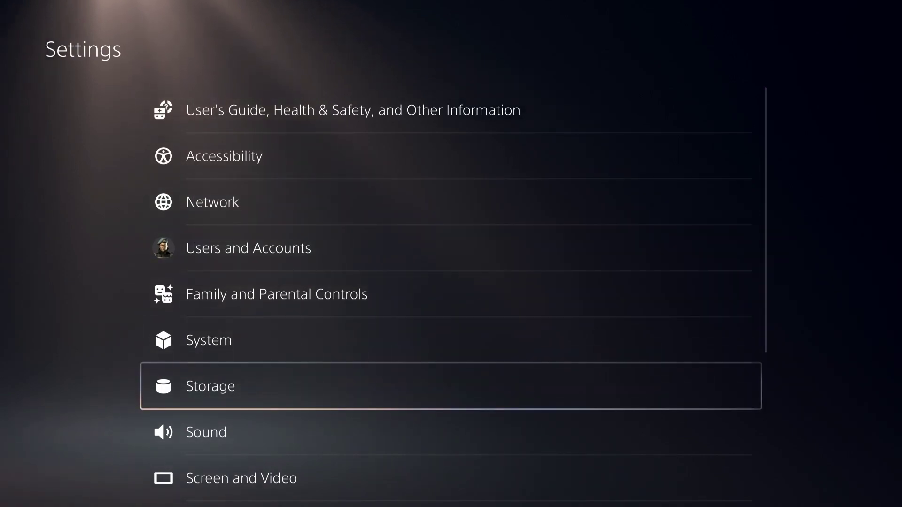
key("Return")
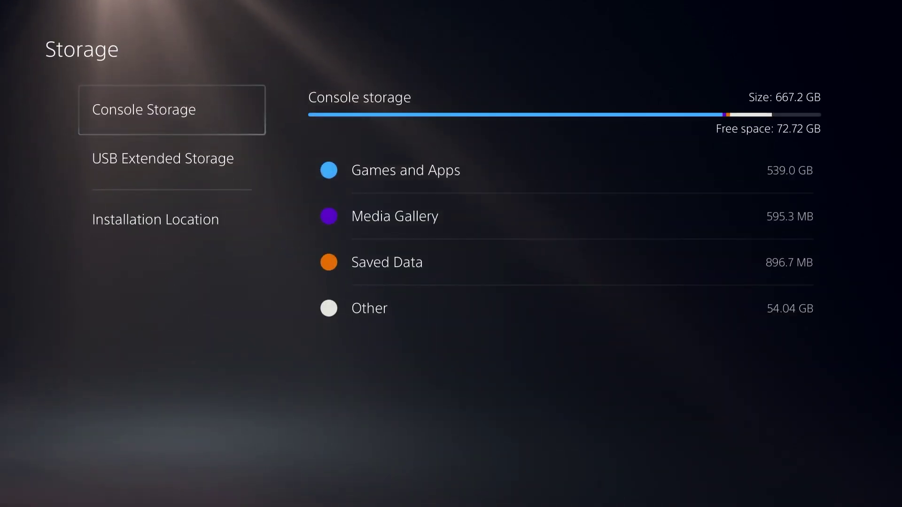
key("Right")
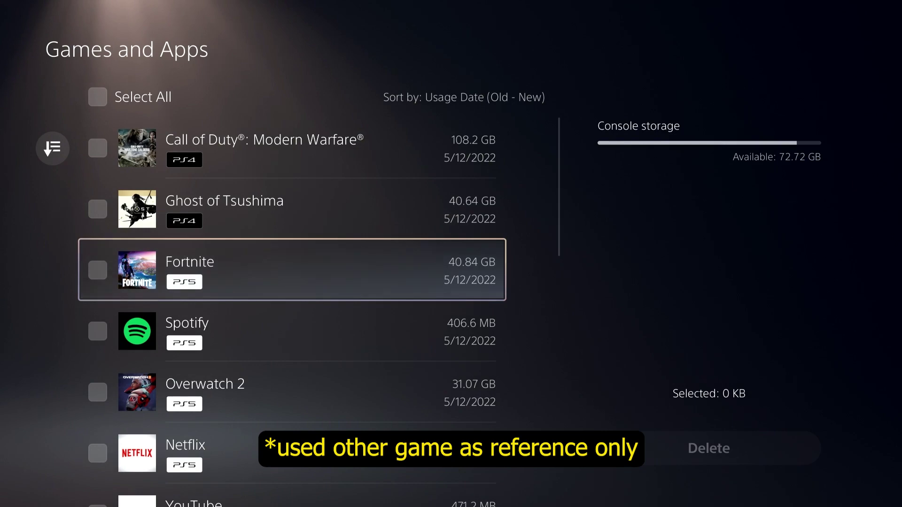
Step: Check Fortnite (40.84 GB), choose Delete, and move to the OK confirmation
key("Return")
key("Right")
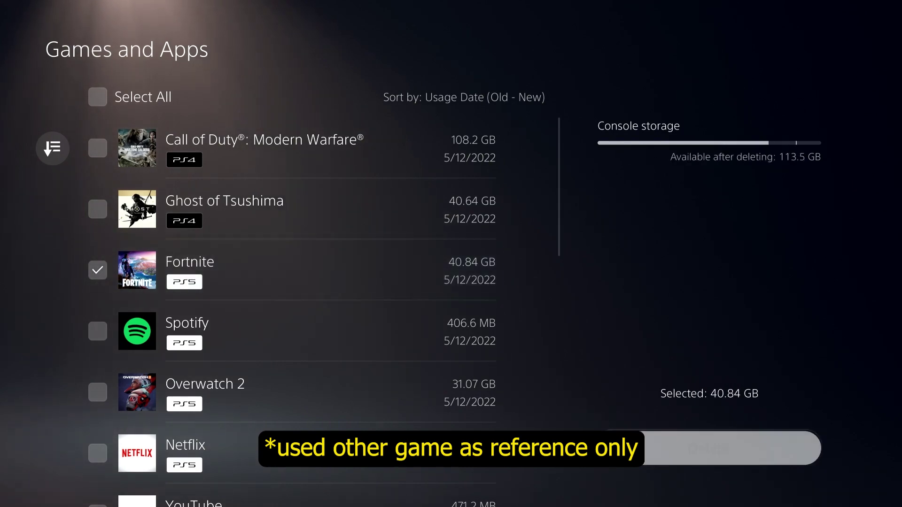
key("Return")
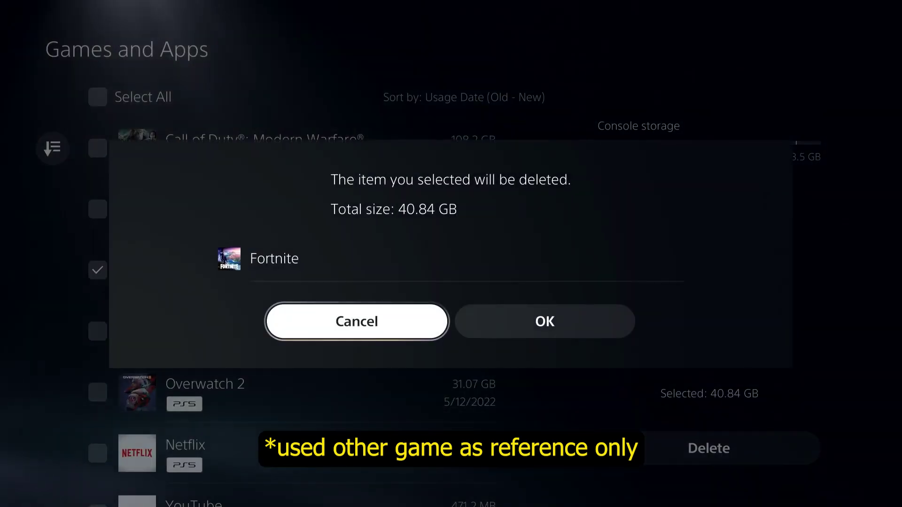
key("Right")
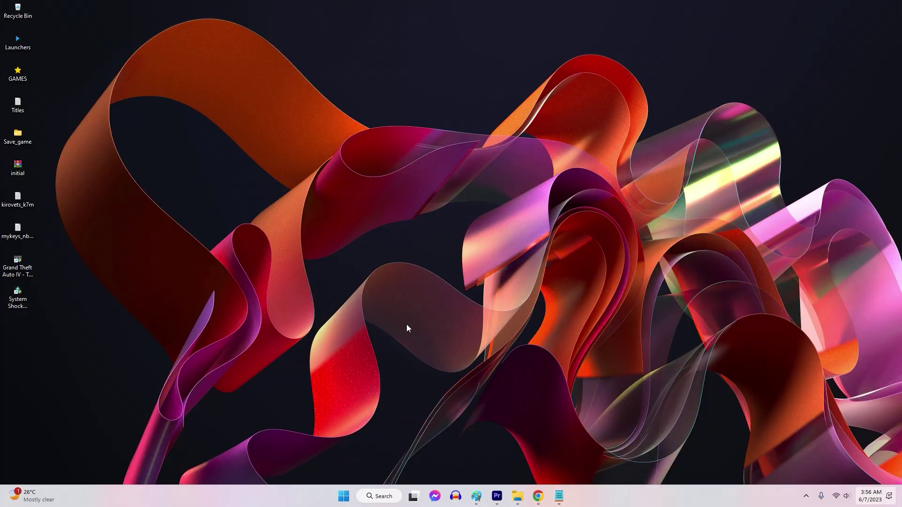
Step: Search Start for Windows Defender Firewall and unlock its allowed apps list with Change settings
key("super")
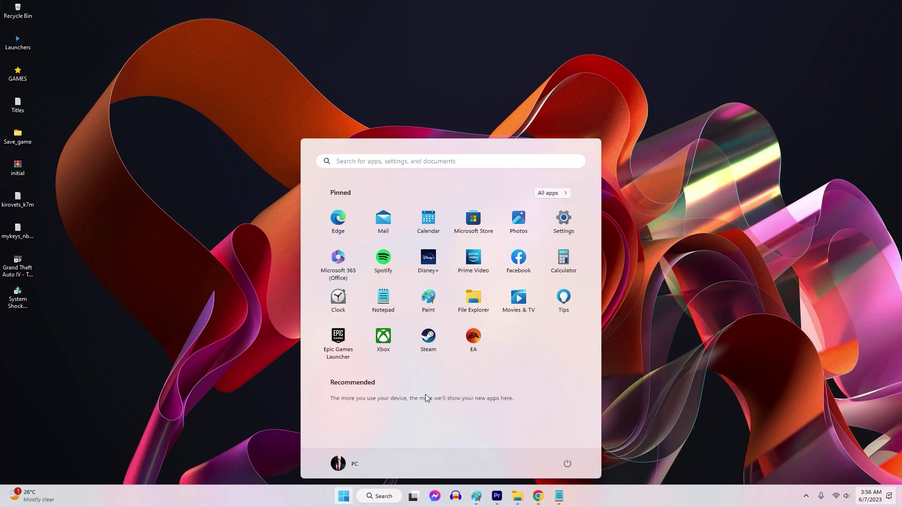
type("wind")
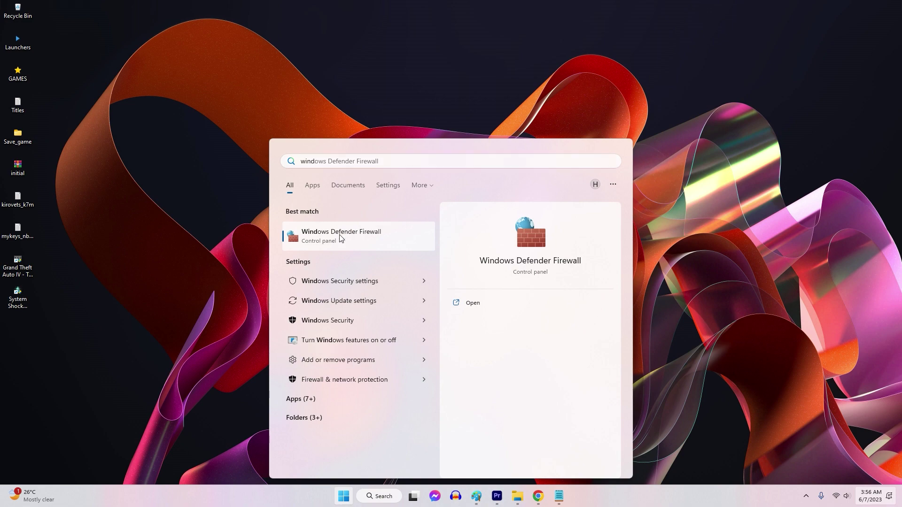
left_click(340, 237)
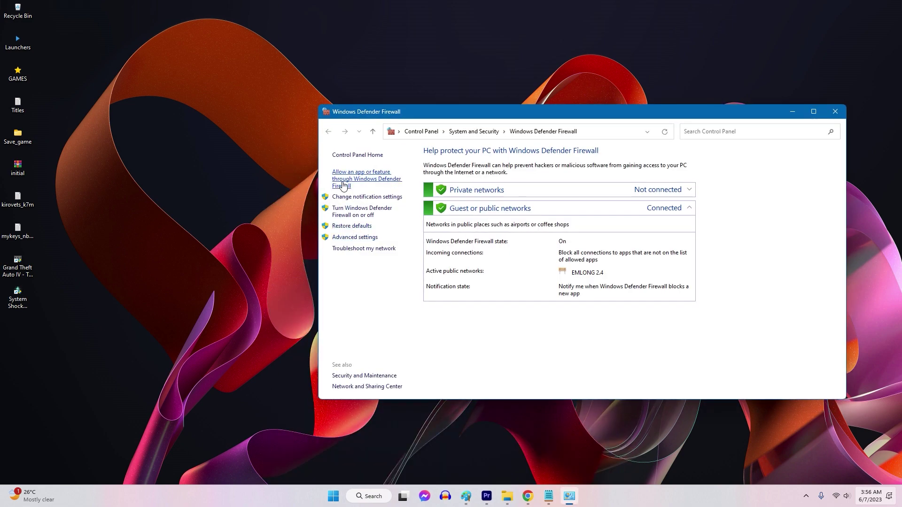
left_click(342, 184)
left_click(689, 181)
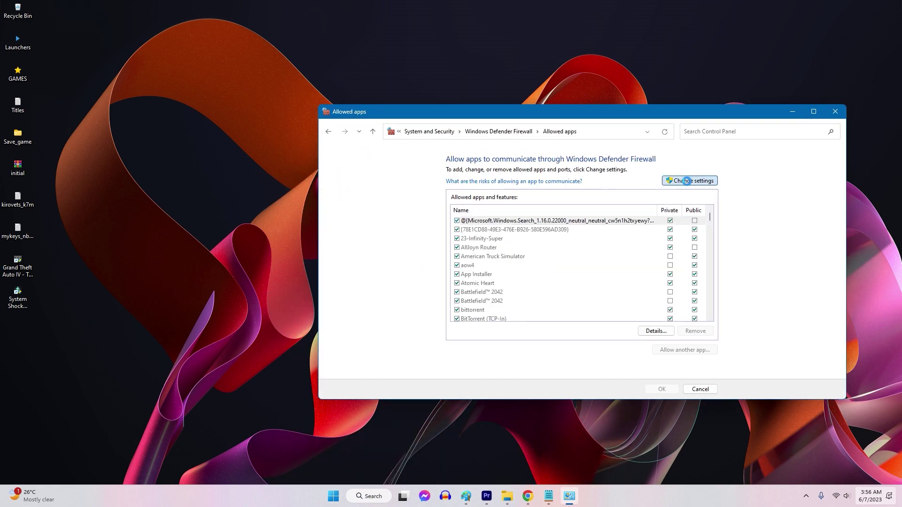
Step: Add American Truck Simulator by browsing to win_x64\amtrucks in Allow another app
left_click(662, 350)
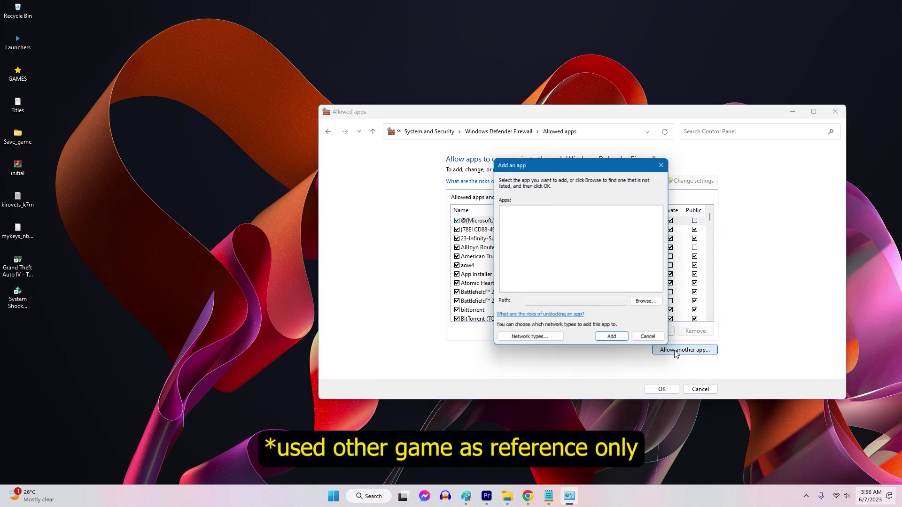
left_click(650, 304)
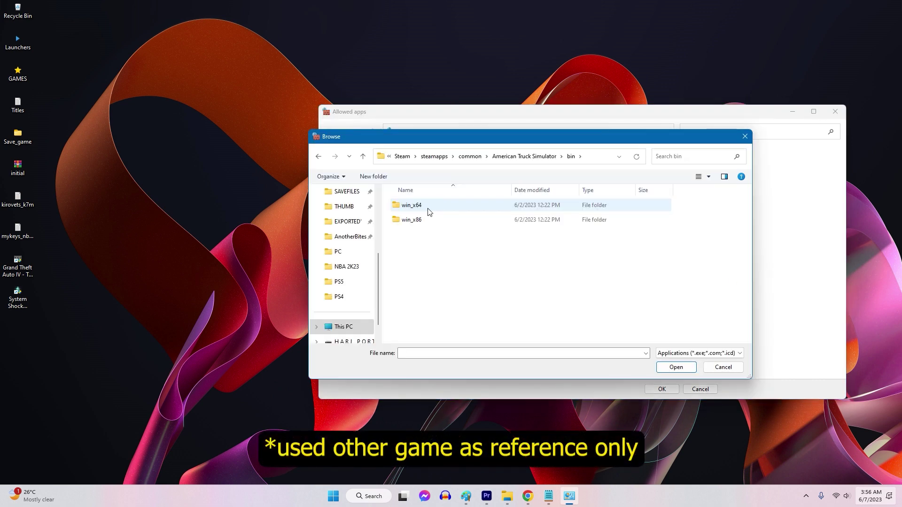
double_click(428, 211)
left_click(450, 206)
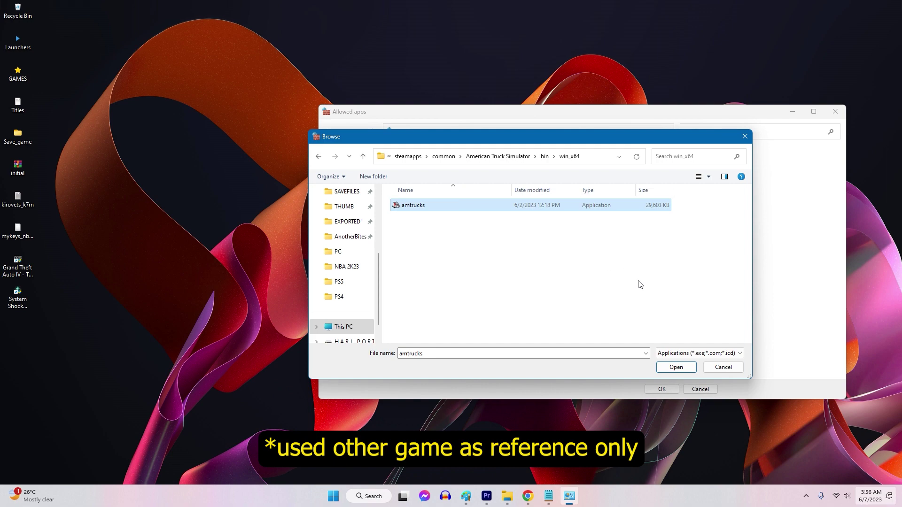
left_click(672, 369)
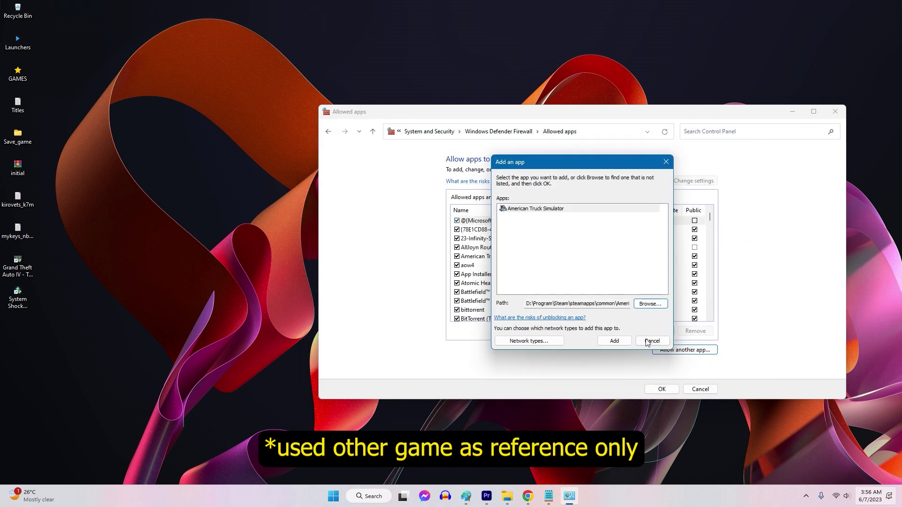